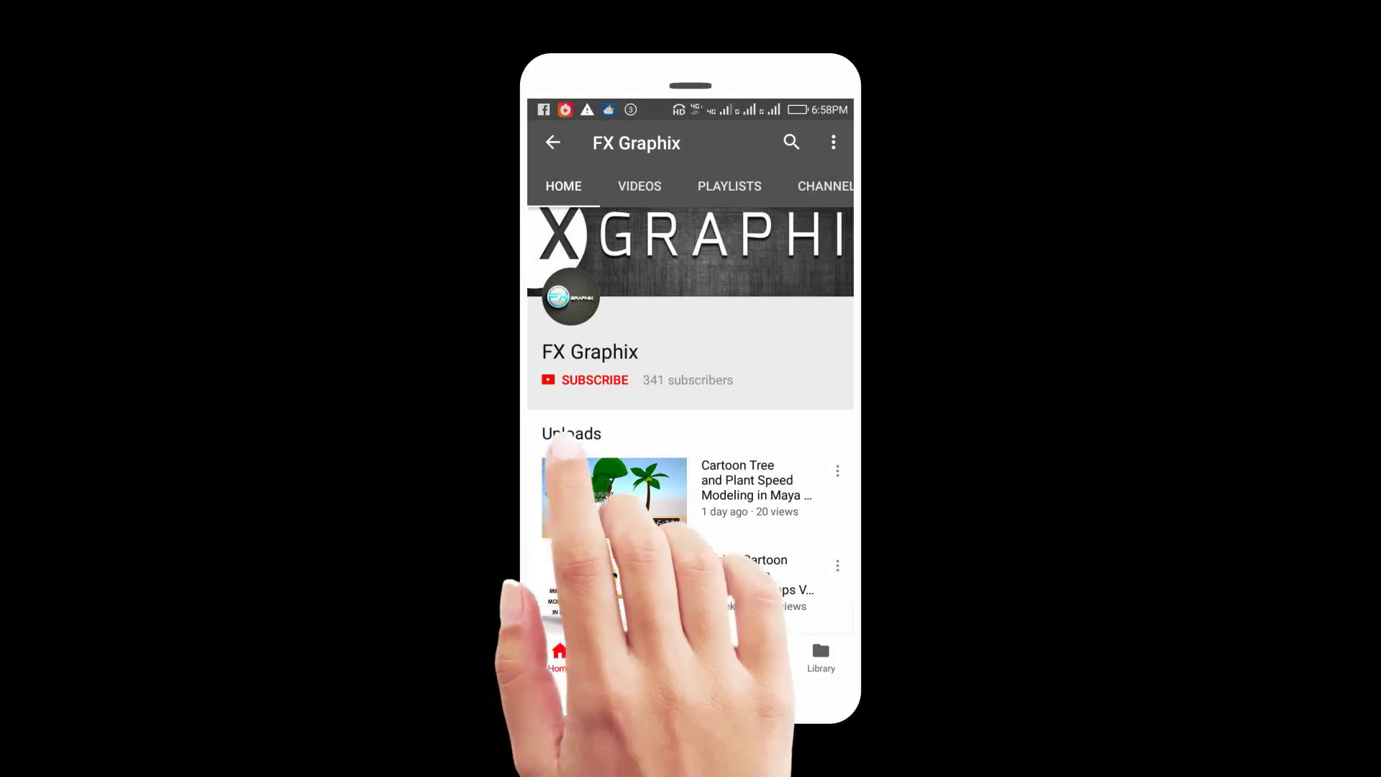
Subscribe to the FX Graphix YouTube channel and turn on all its notifications
click(586, 384)
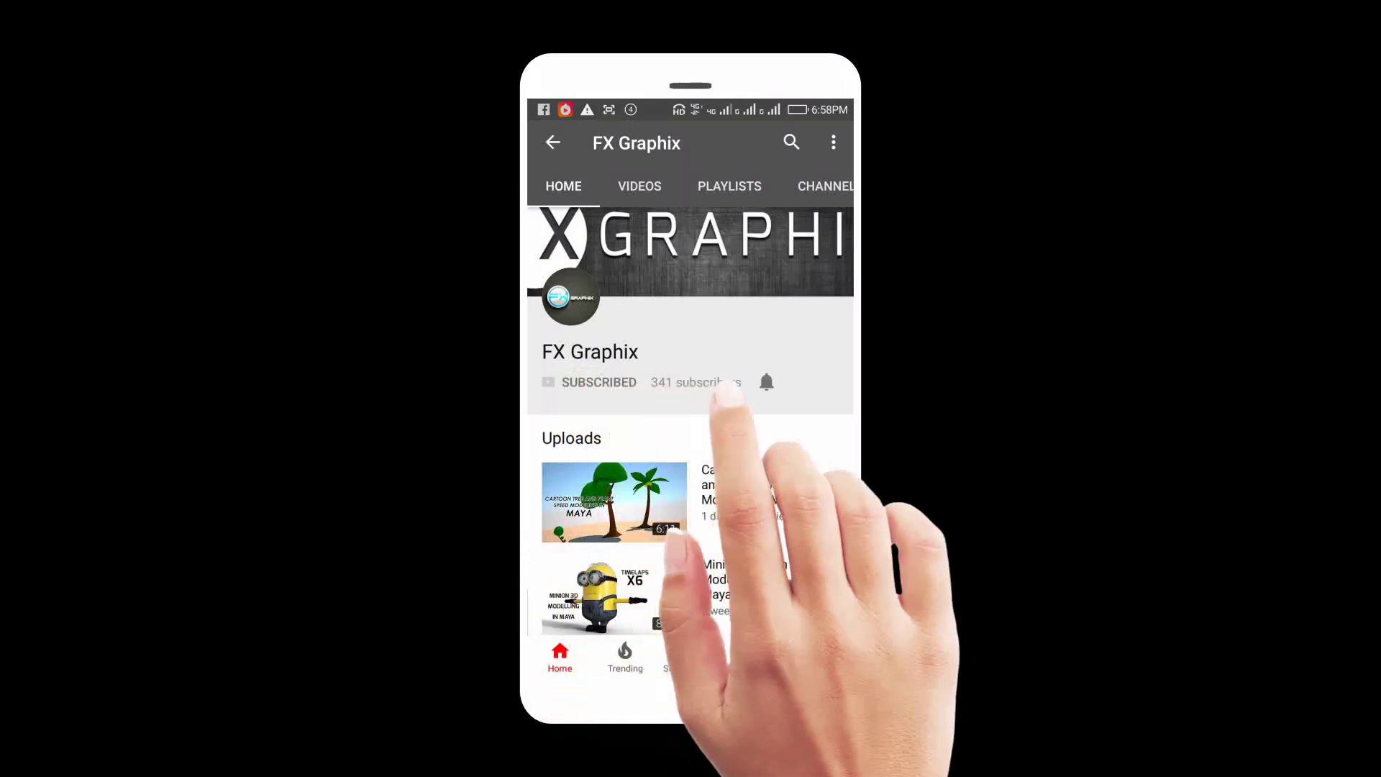
click(765, 385)
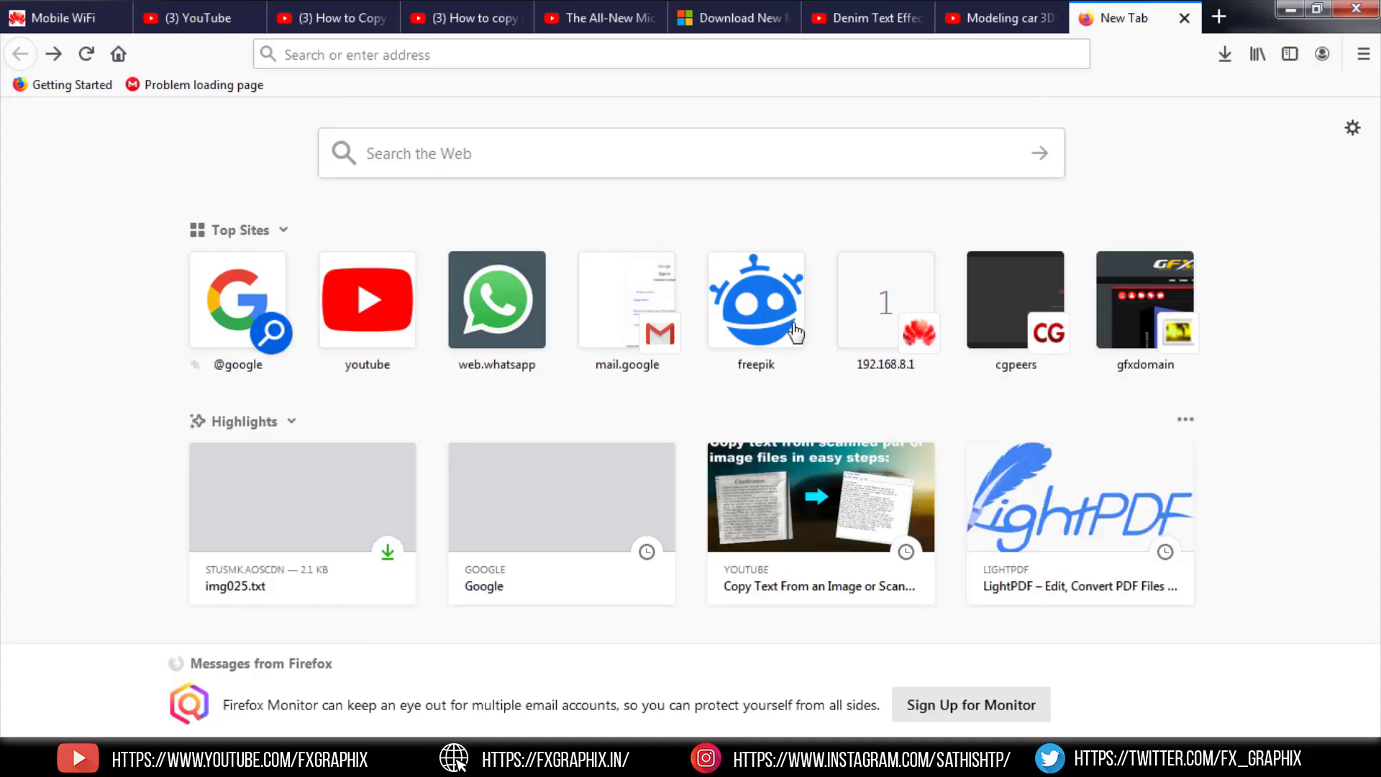
Go to lightpdf.com and scroll through its PDF and OCR tool tiles
click(682, 54)
text(lightpdf.com)
key(Return)
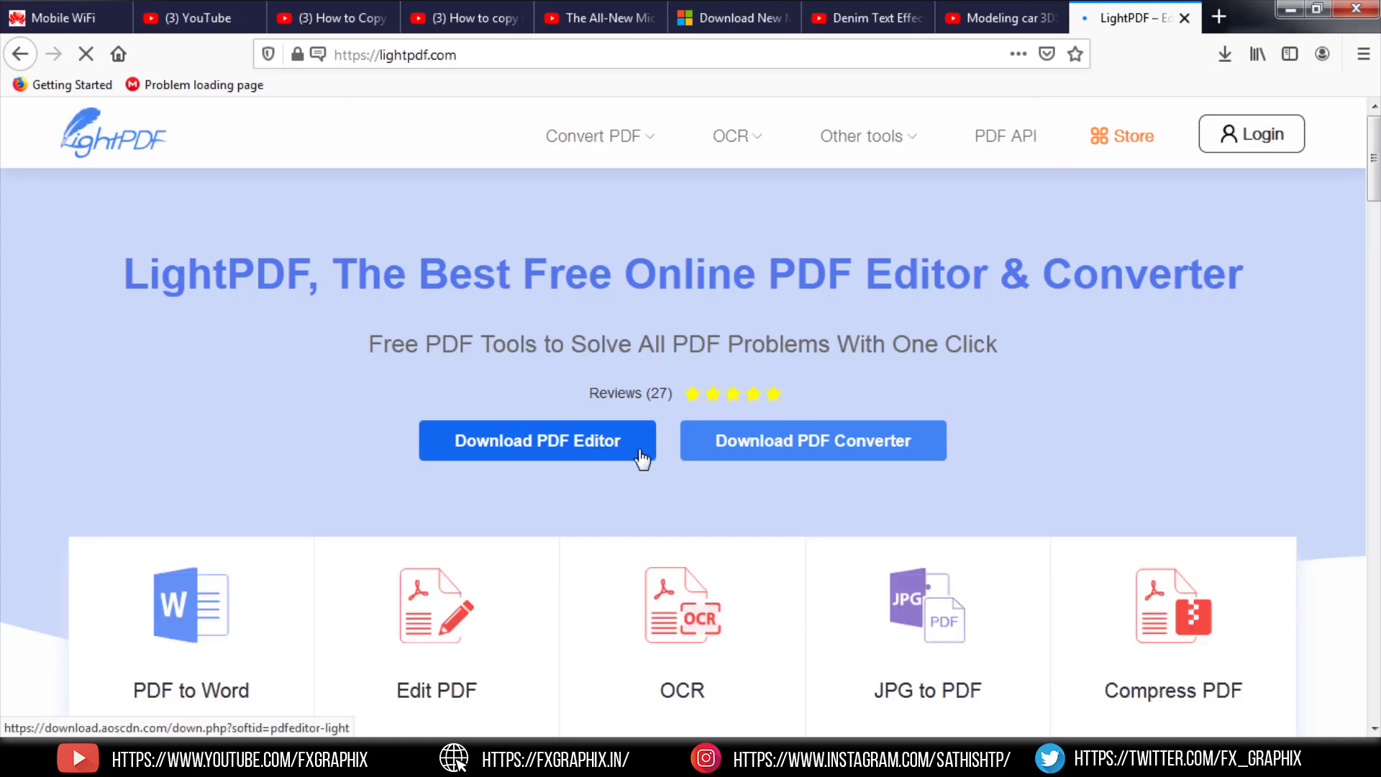
scroll(1082, 447, down, 3)
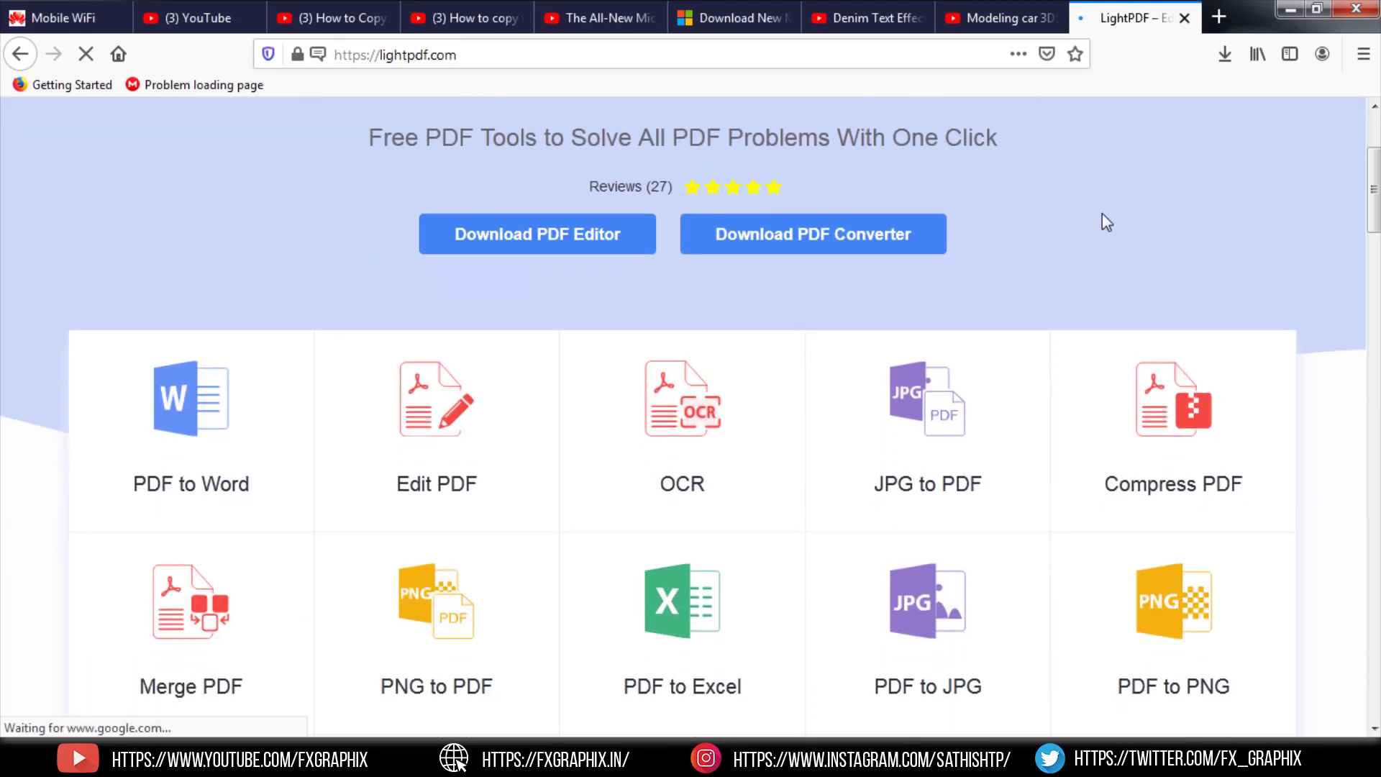
scroll(1151, 396, down, 5)
scroll(1100, 509, down, 1)
scroll(1222, 439, up, 2)
scroll(1010, 420, up, 5)
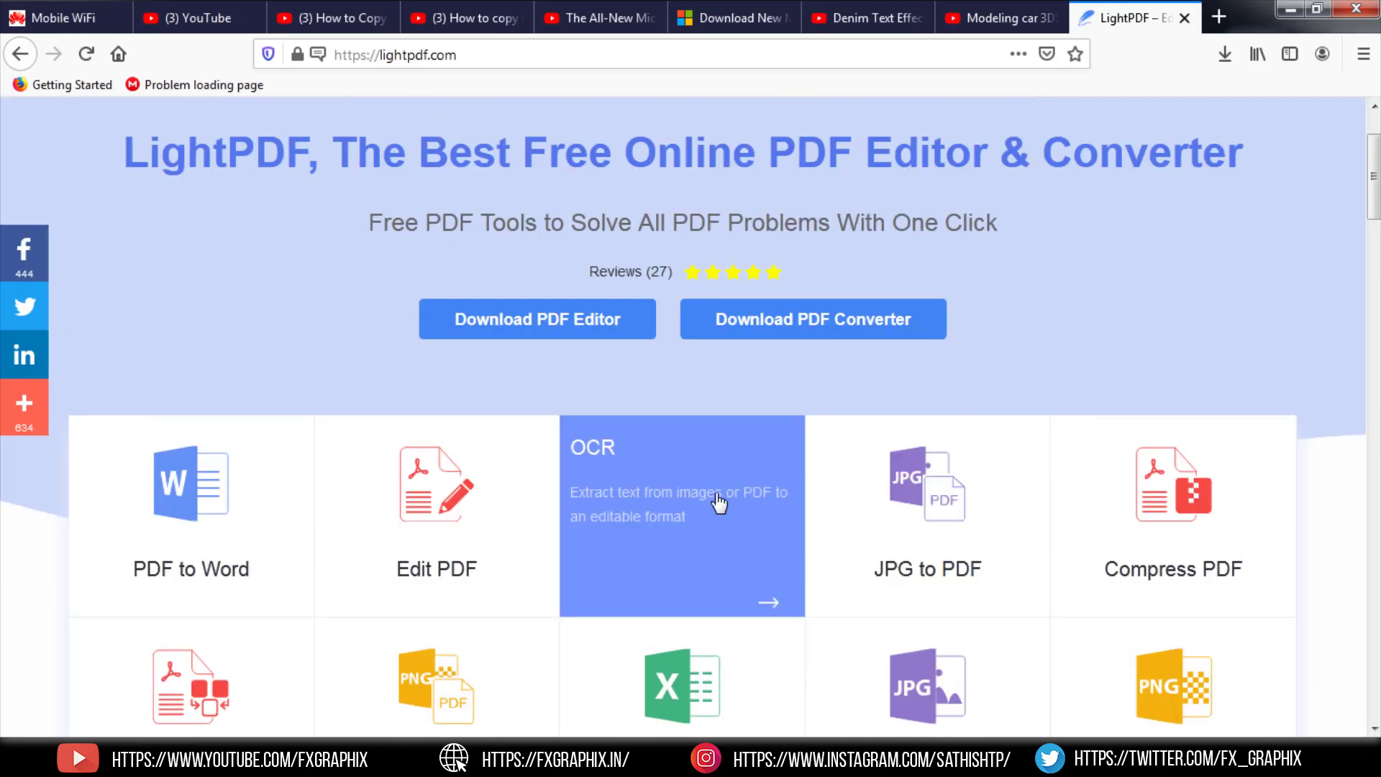
mouse_move(682, 426)
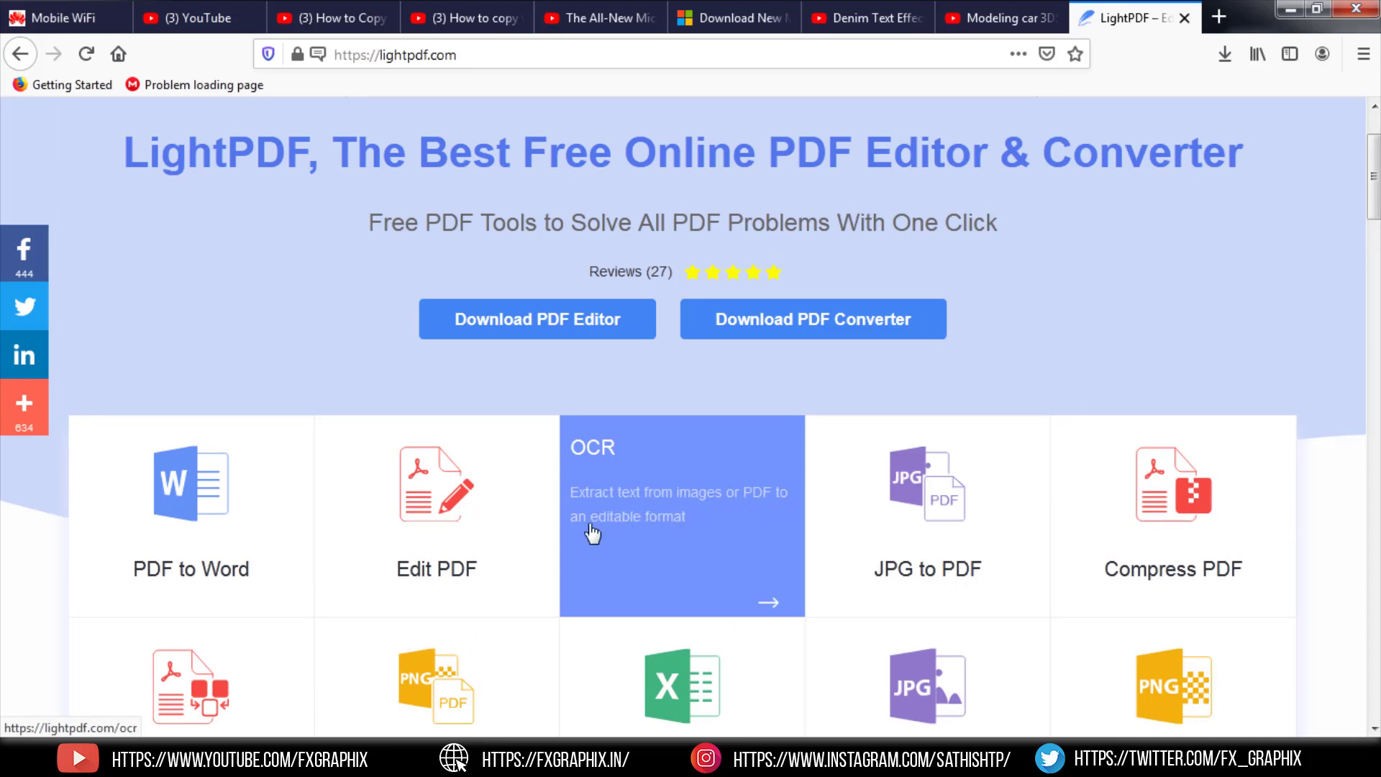
Open the OCR tool page at lightpdf.com/ocr
click(663, 534)
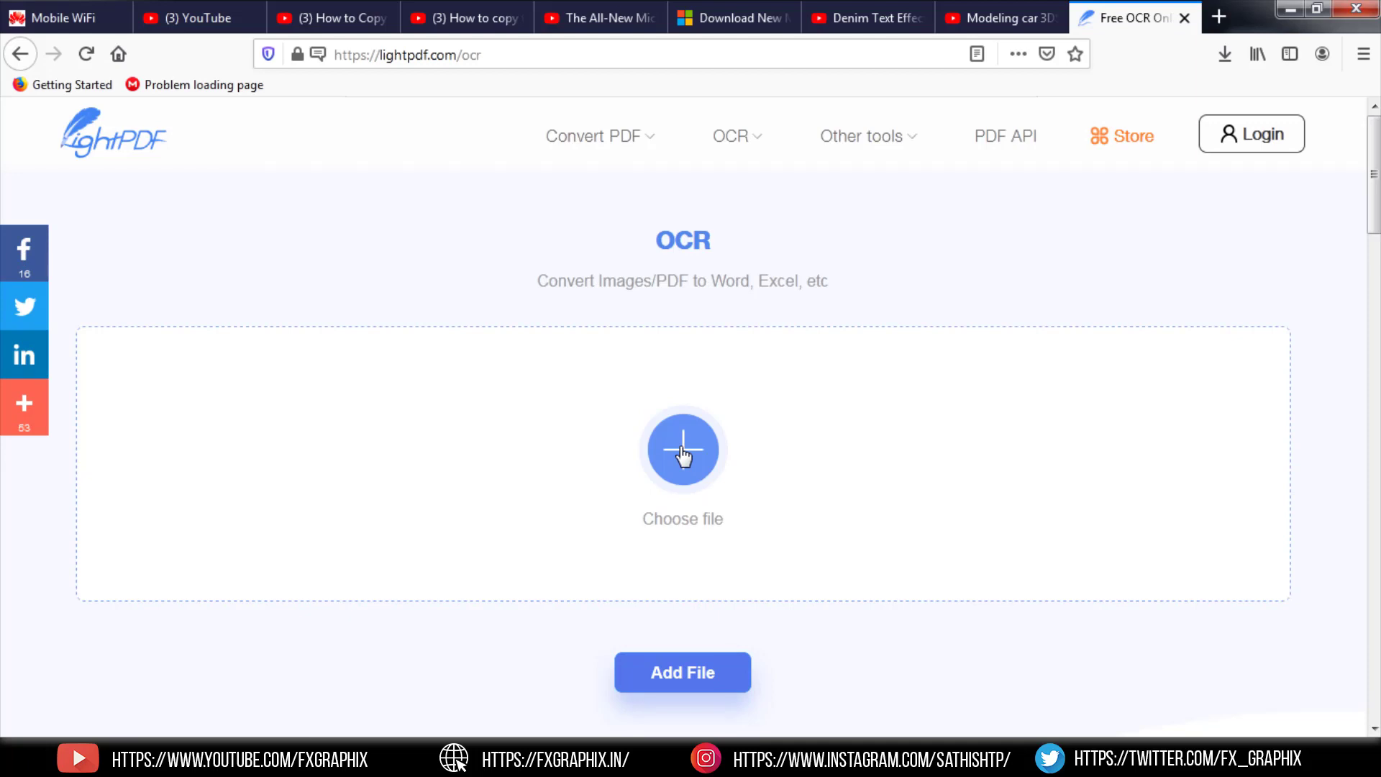
Start a file upload and select the scanned image '1' in the Downloads folder
click(691, 473)
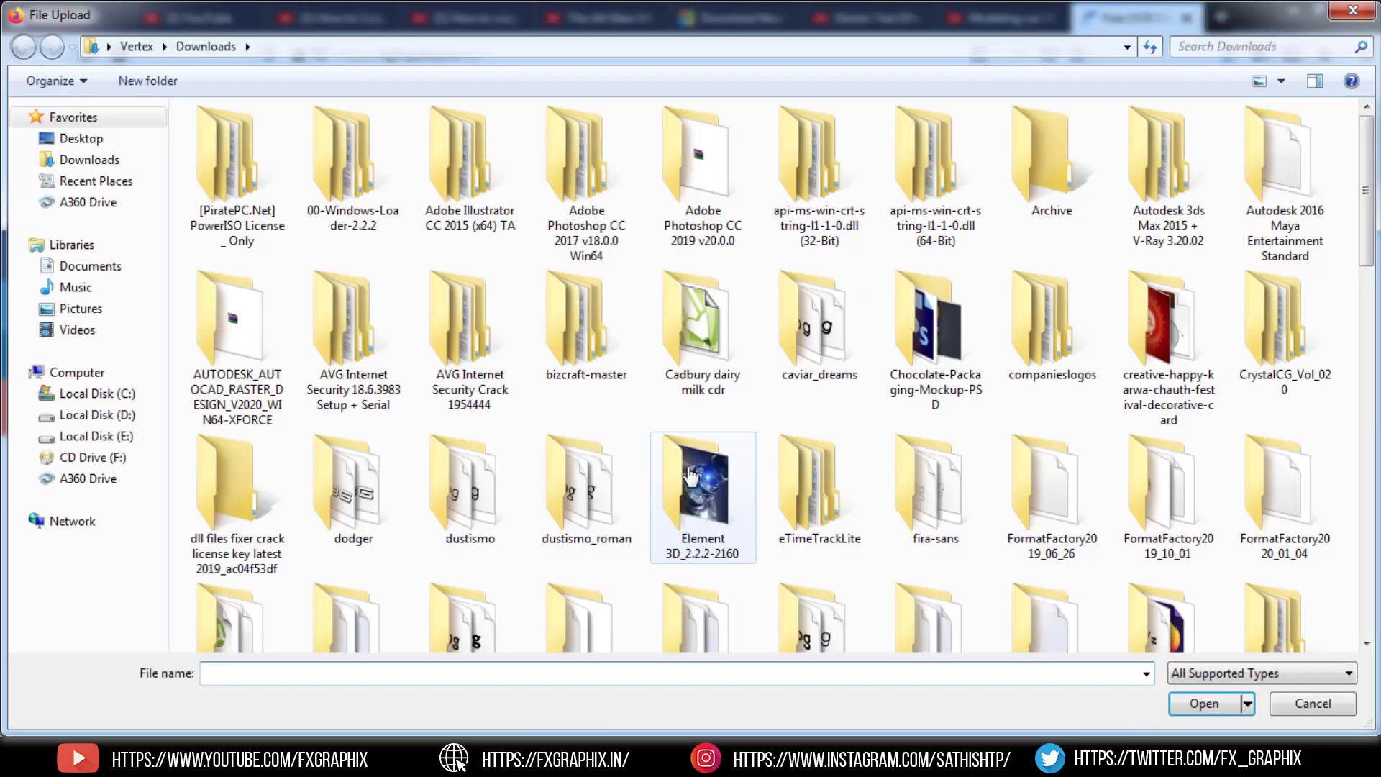
drag(1369, 192, 1370, 392)
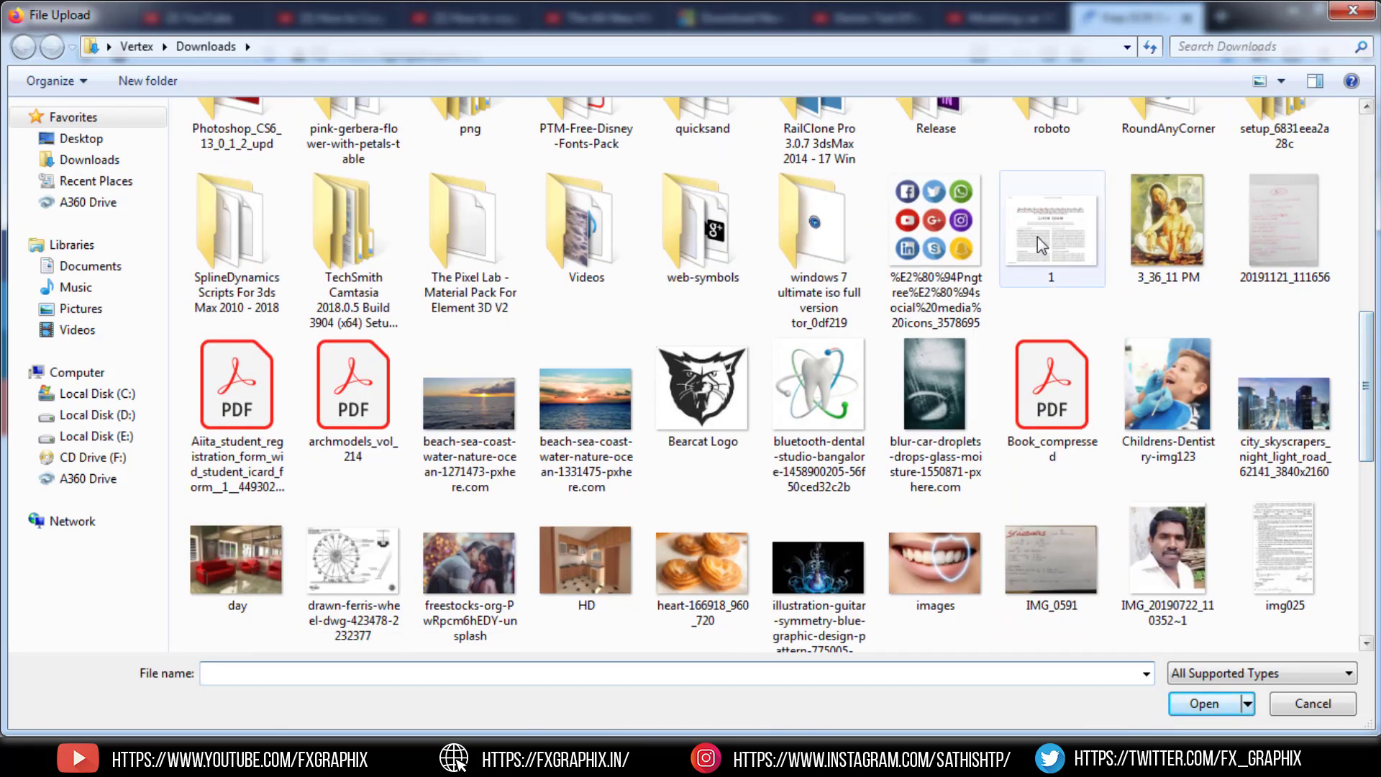
click(1064, 231)
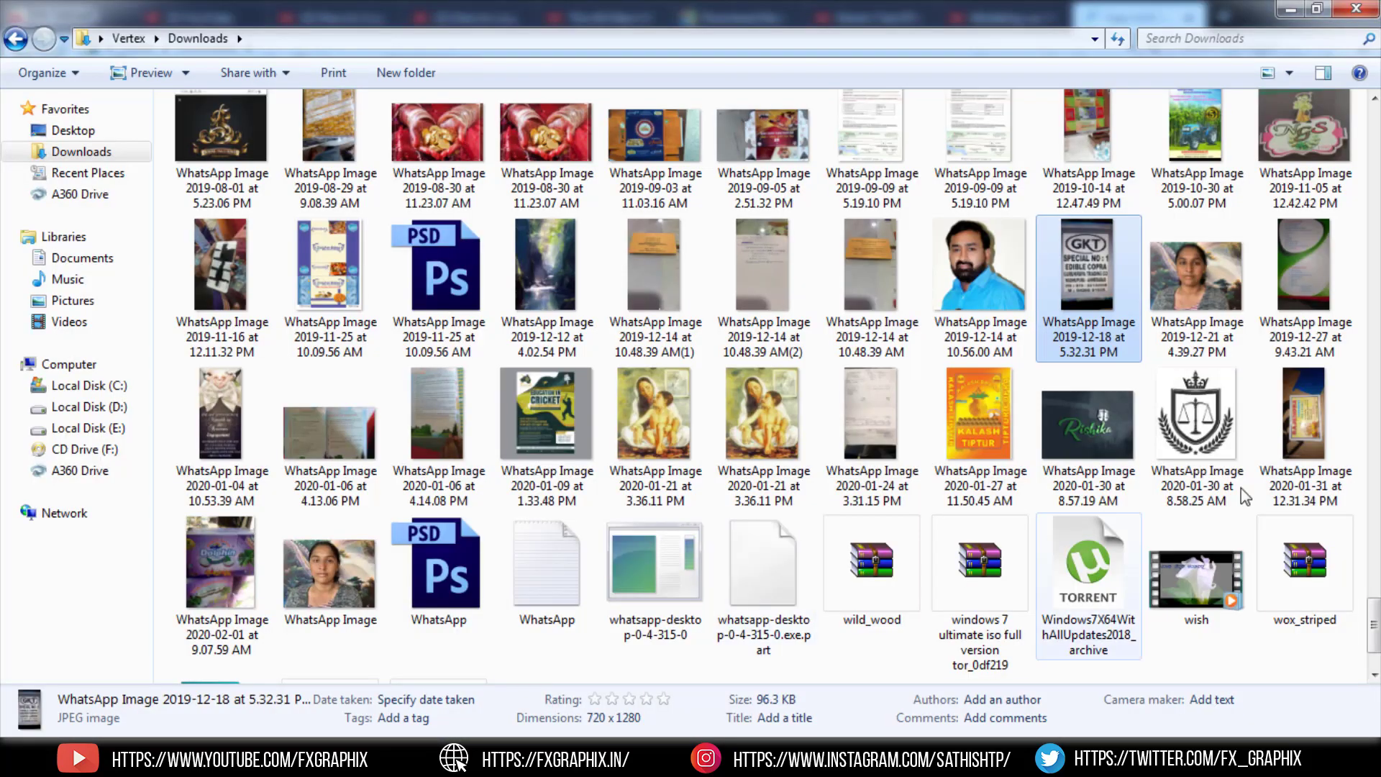
scroll(1165, 611, up, 5)
scroll(1165, 611, up, 5)
scroll(1165, 611, up, 2)
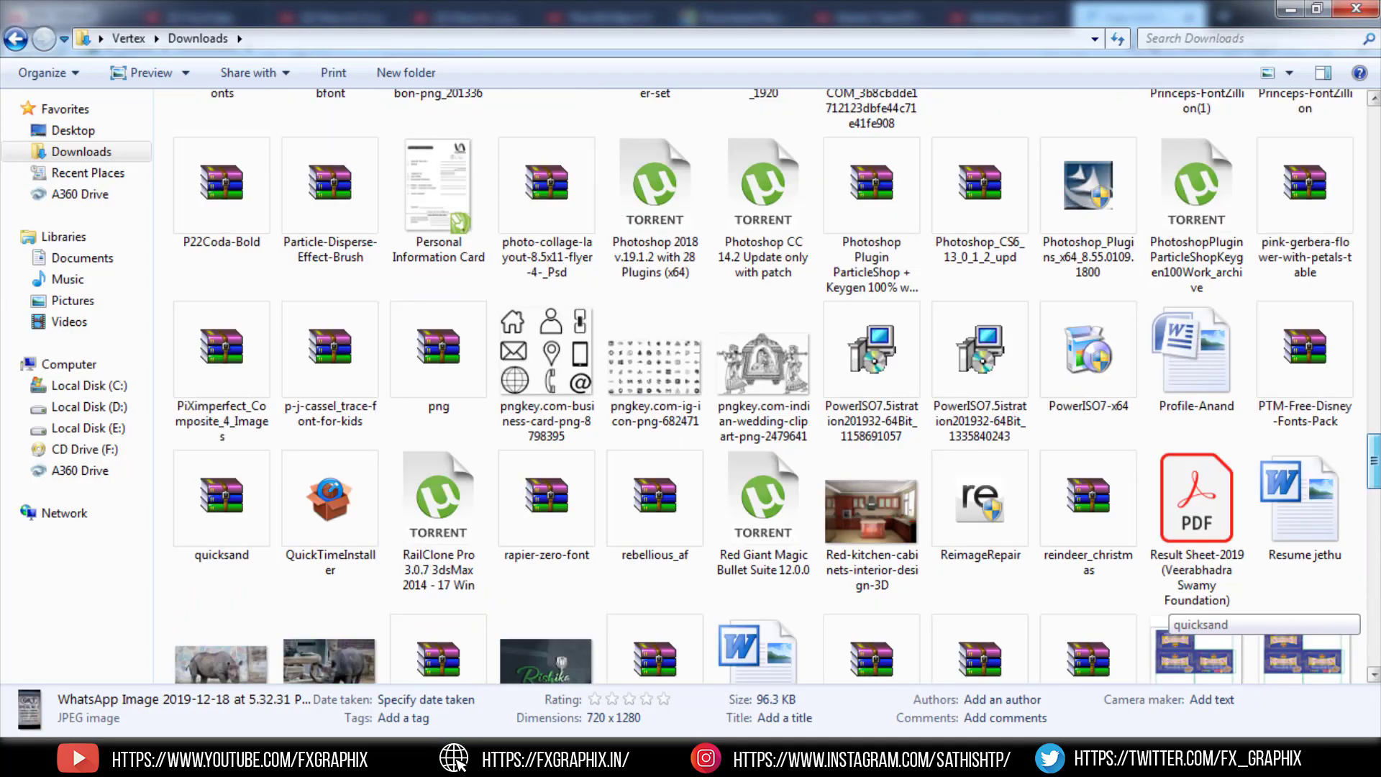
scroll(416, 273, up, 3)
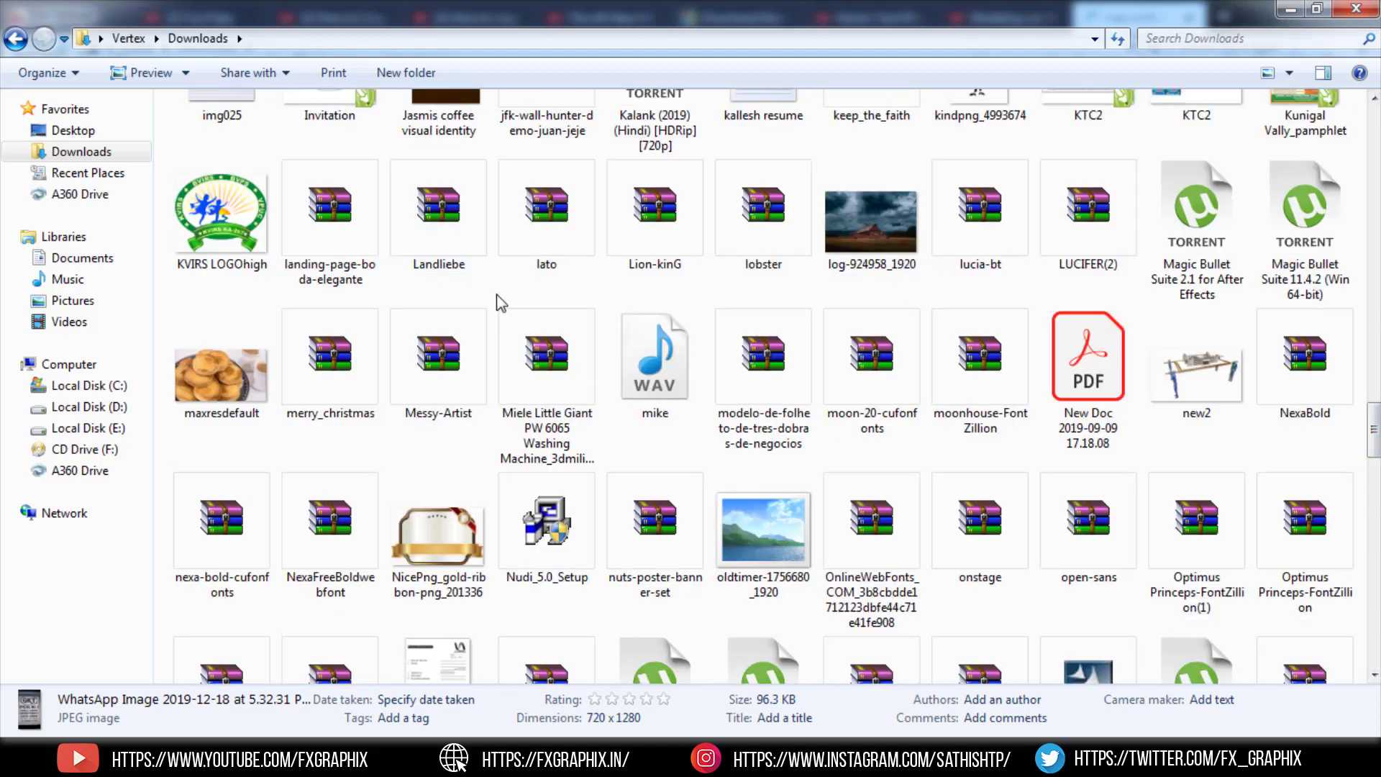
scroll(501, 302, up, 15)
click(853, 153)
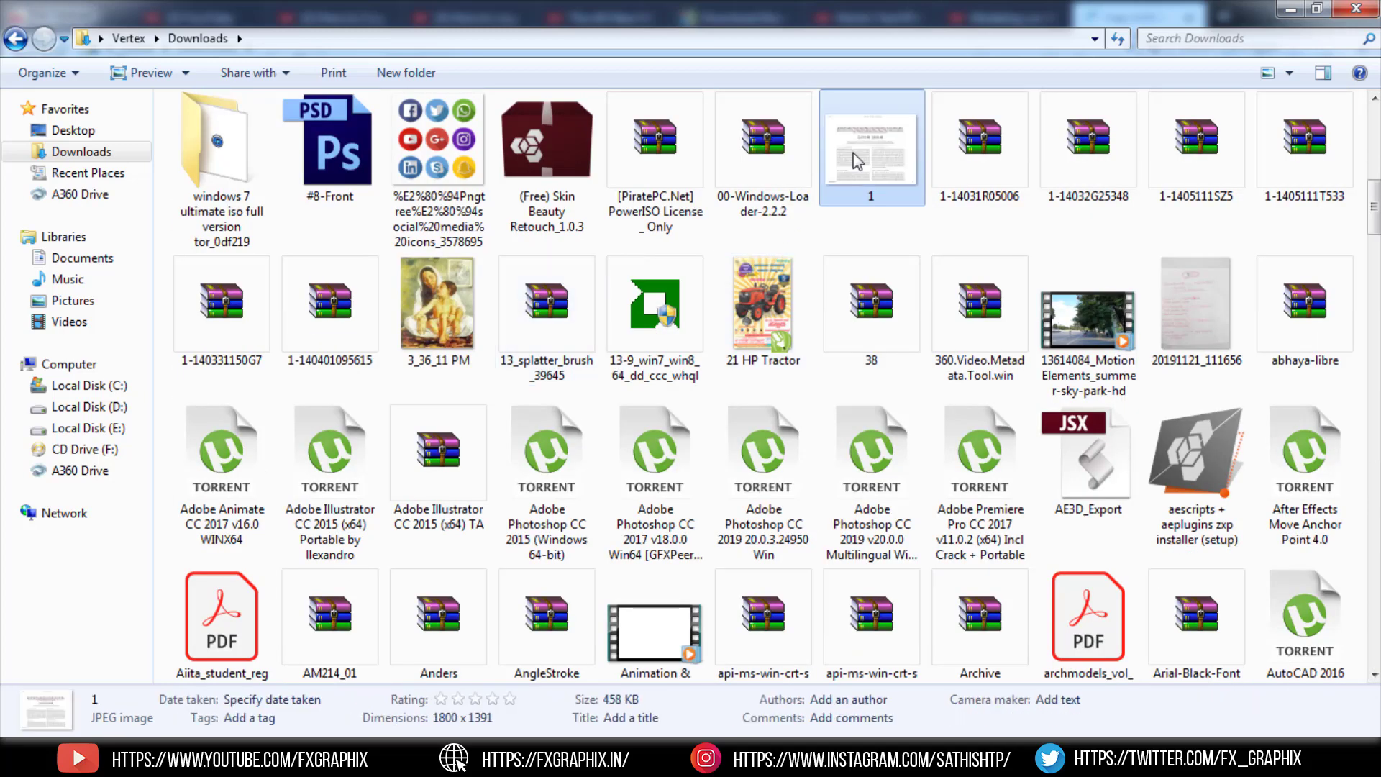
Confirm file 1 is a 458 KB JPEG in Properties, then upload it to OCR
right_click(854, 152)
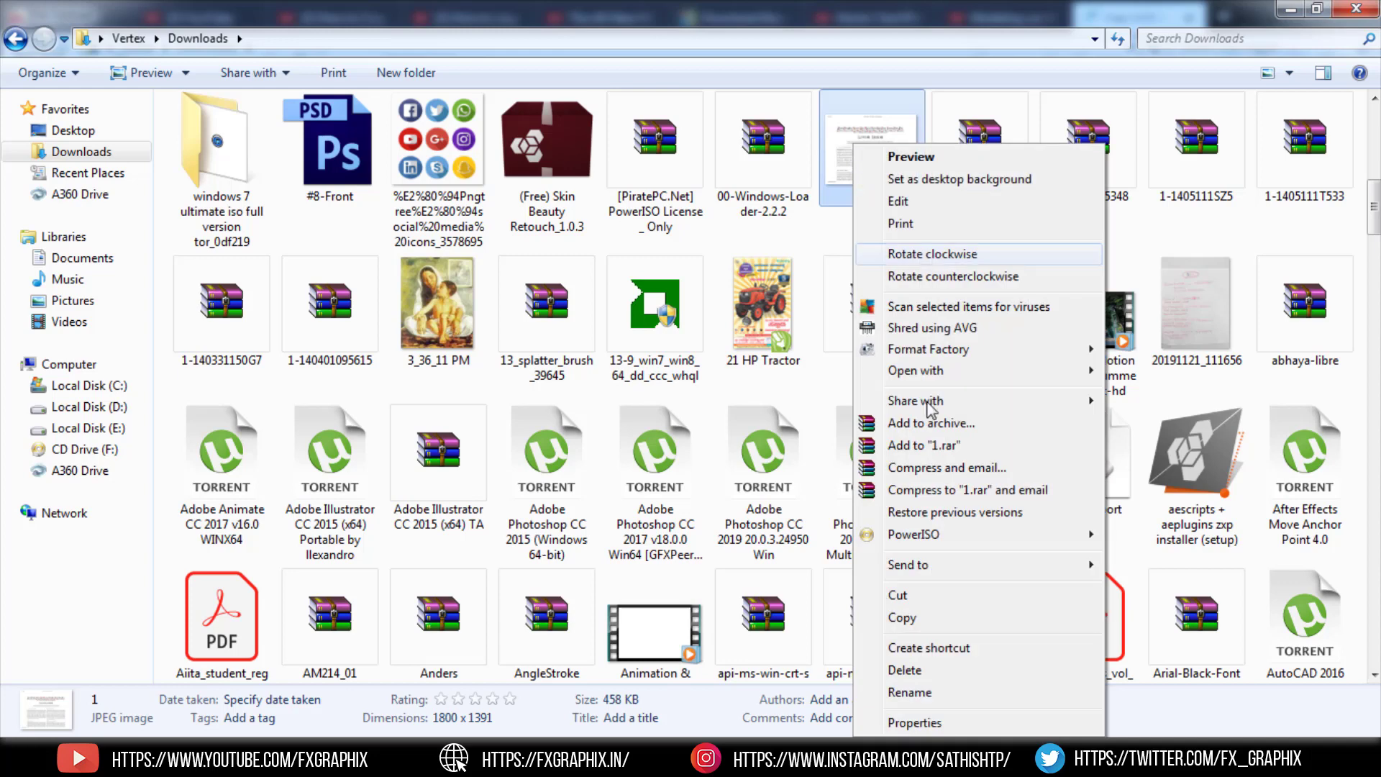
click(908, 719)
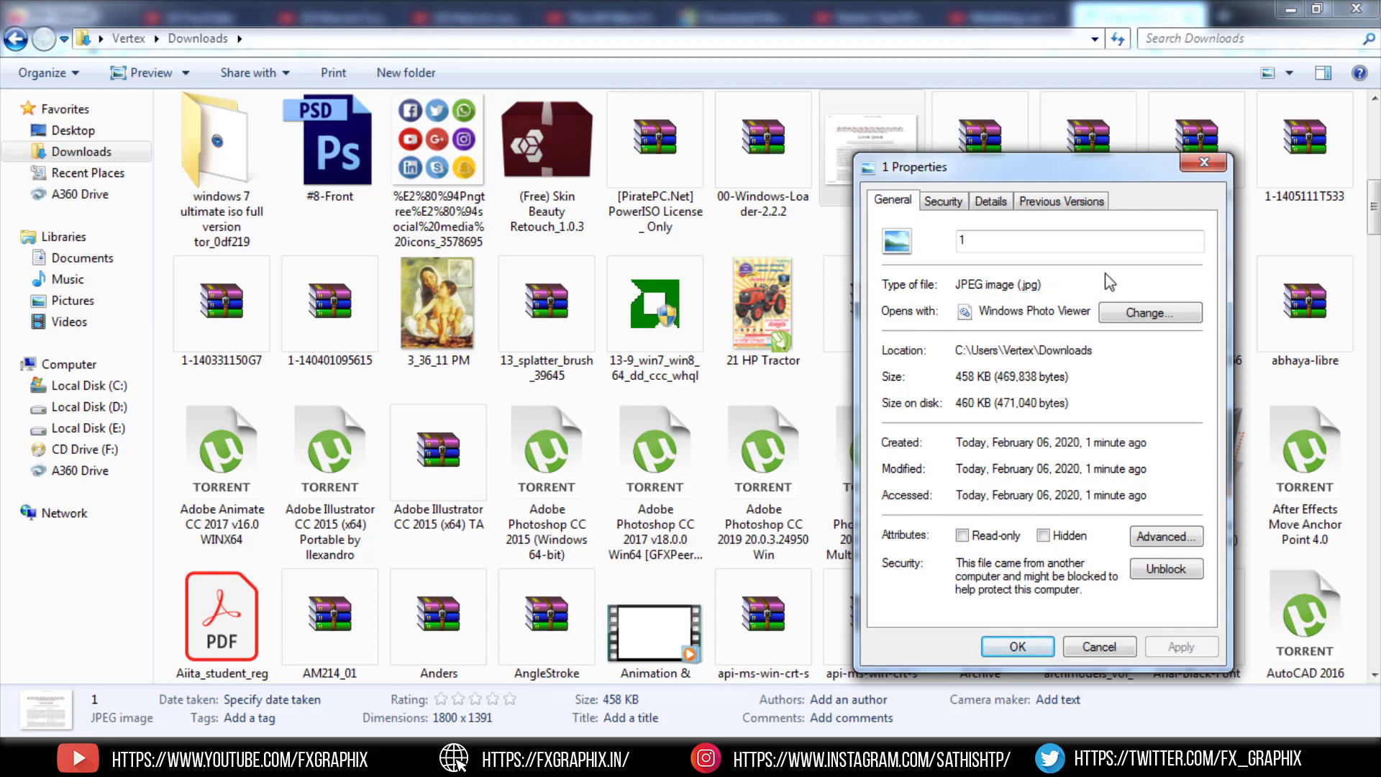
click(1204, 162)
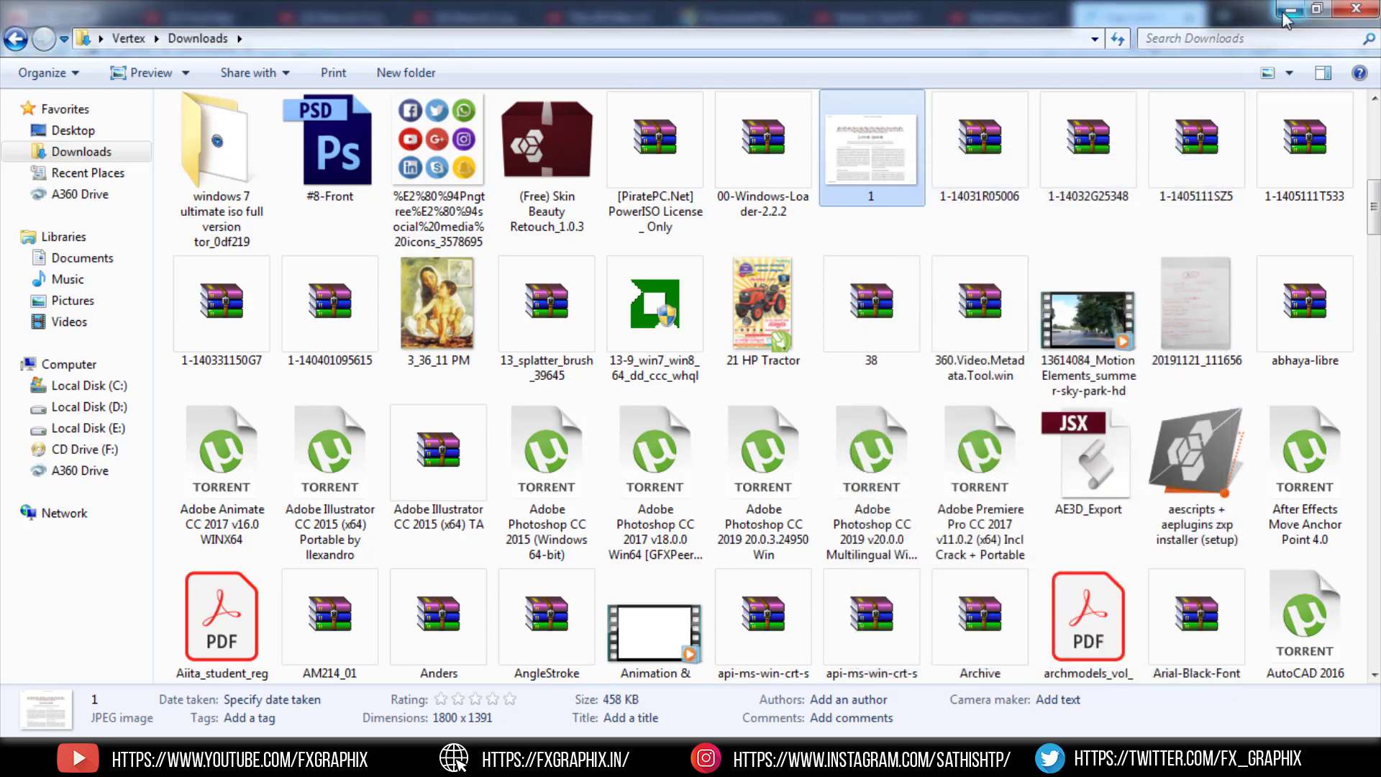
click(1285, 15)
double_click(1027, 257)
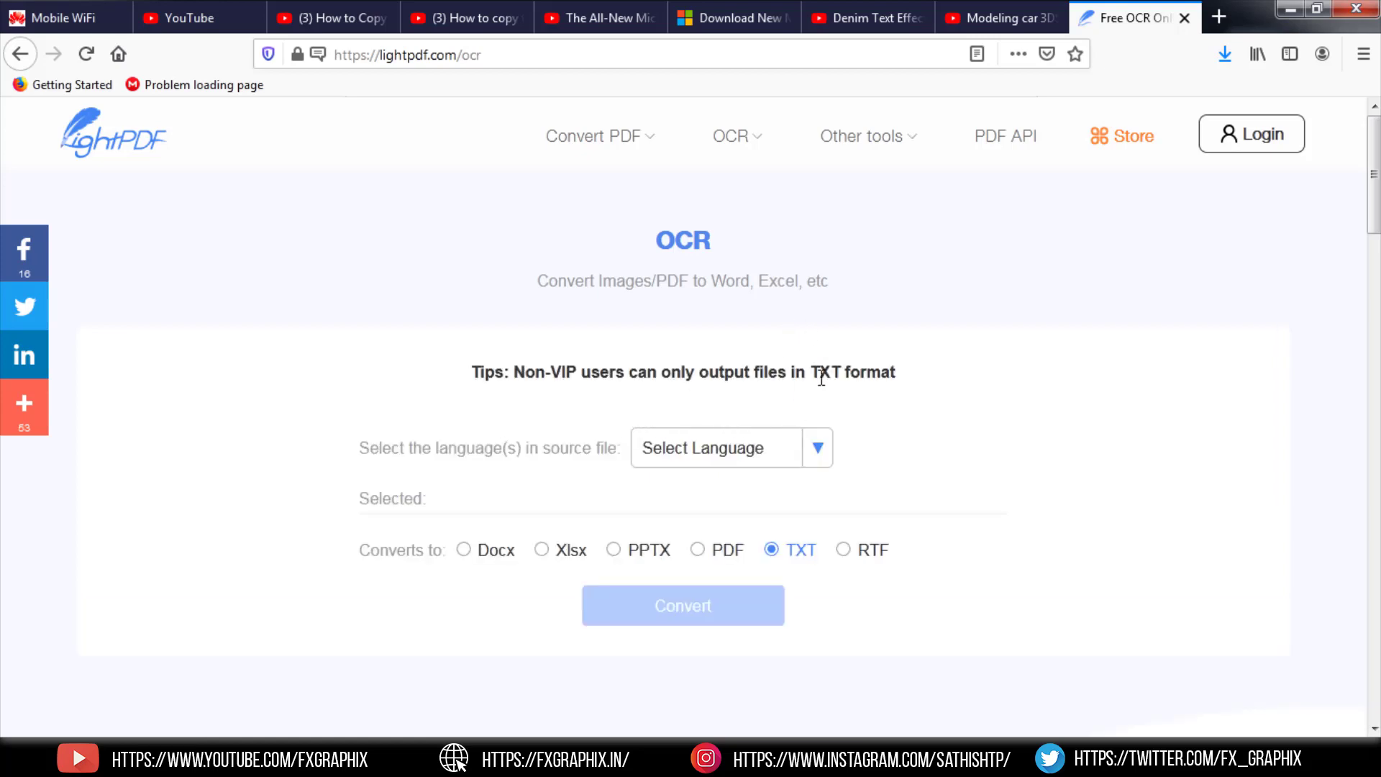
Set the OCR language to English with TXT output and convert 1.jpg
click(820, 448)
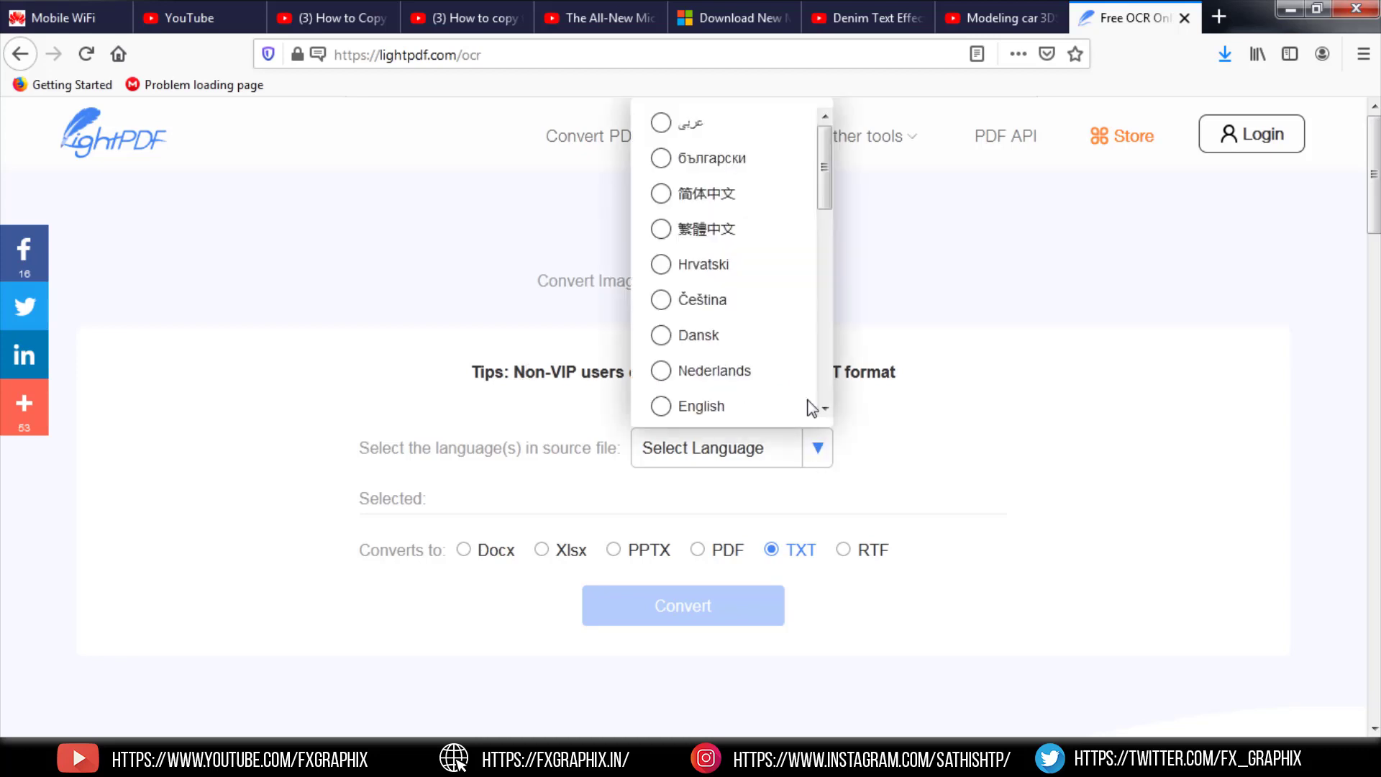
drag(824, 167, 822, 225)
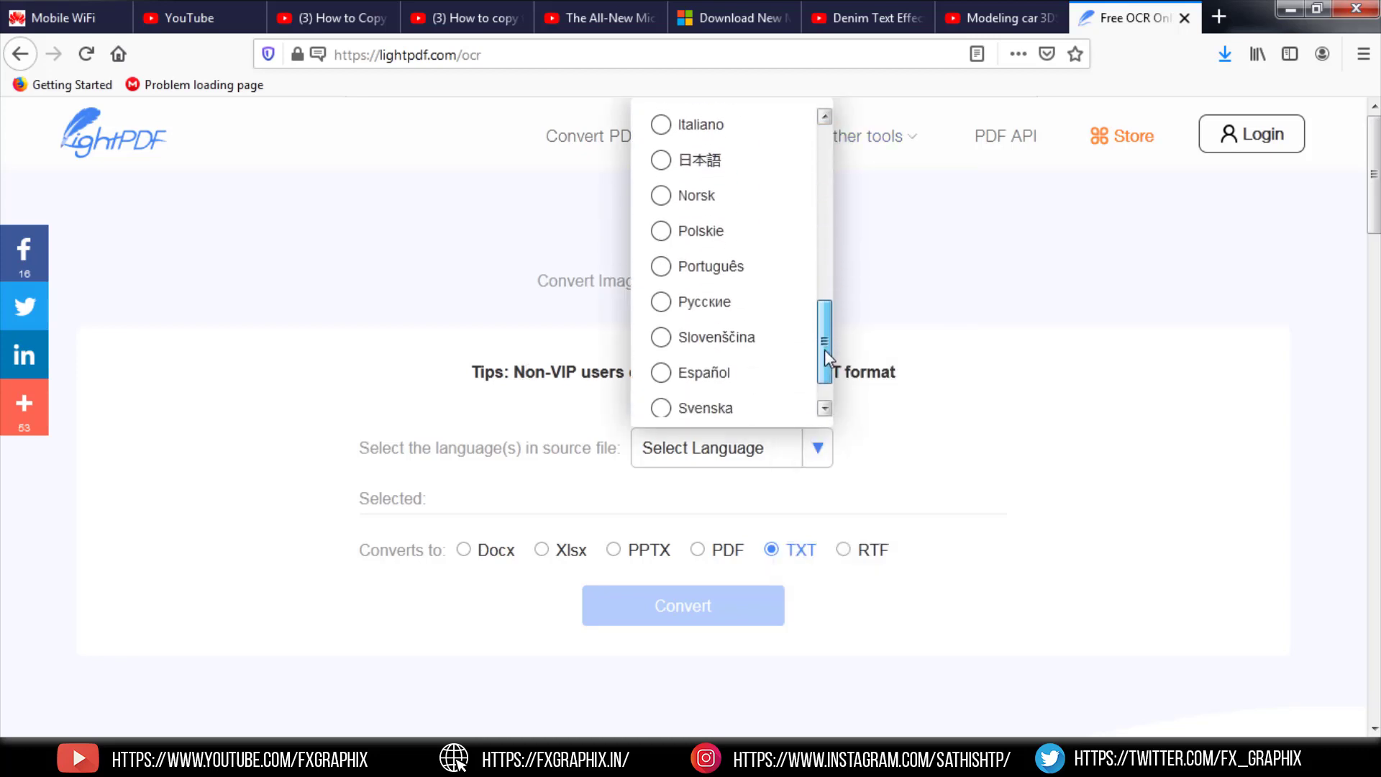
click(705, 266)
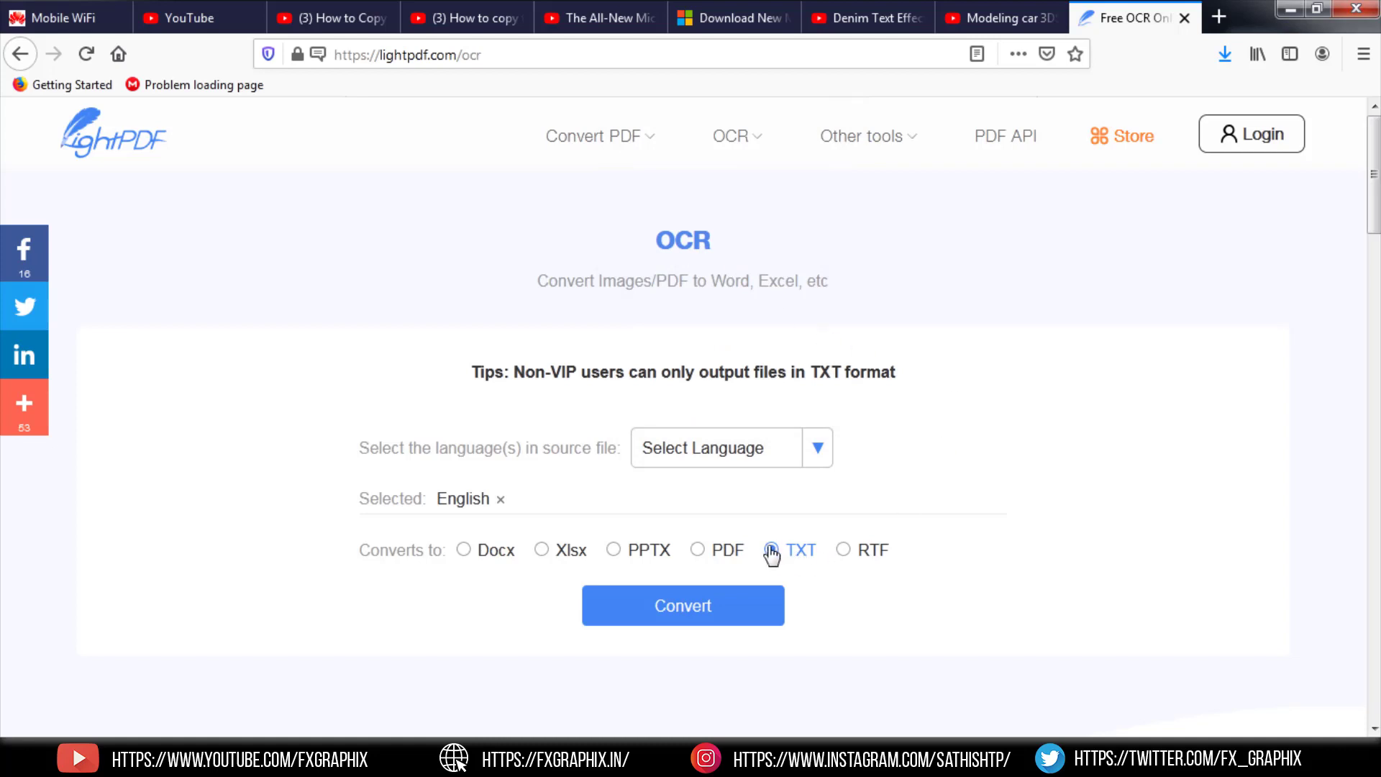
click(672, 612)
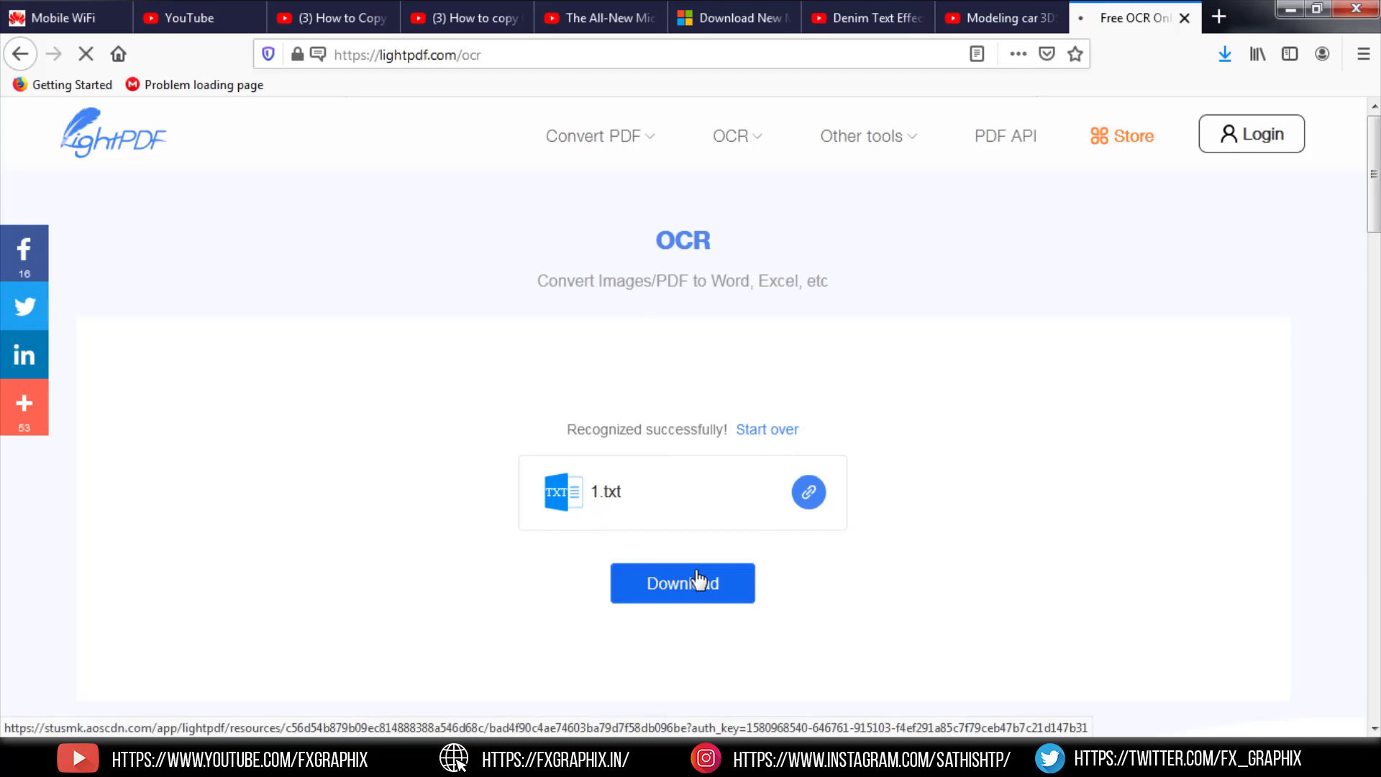
Download the recognised 1.txt through Firefox's Save File dialog
click(702, 594)
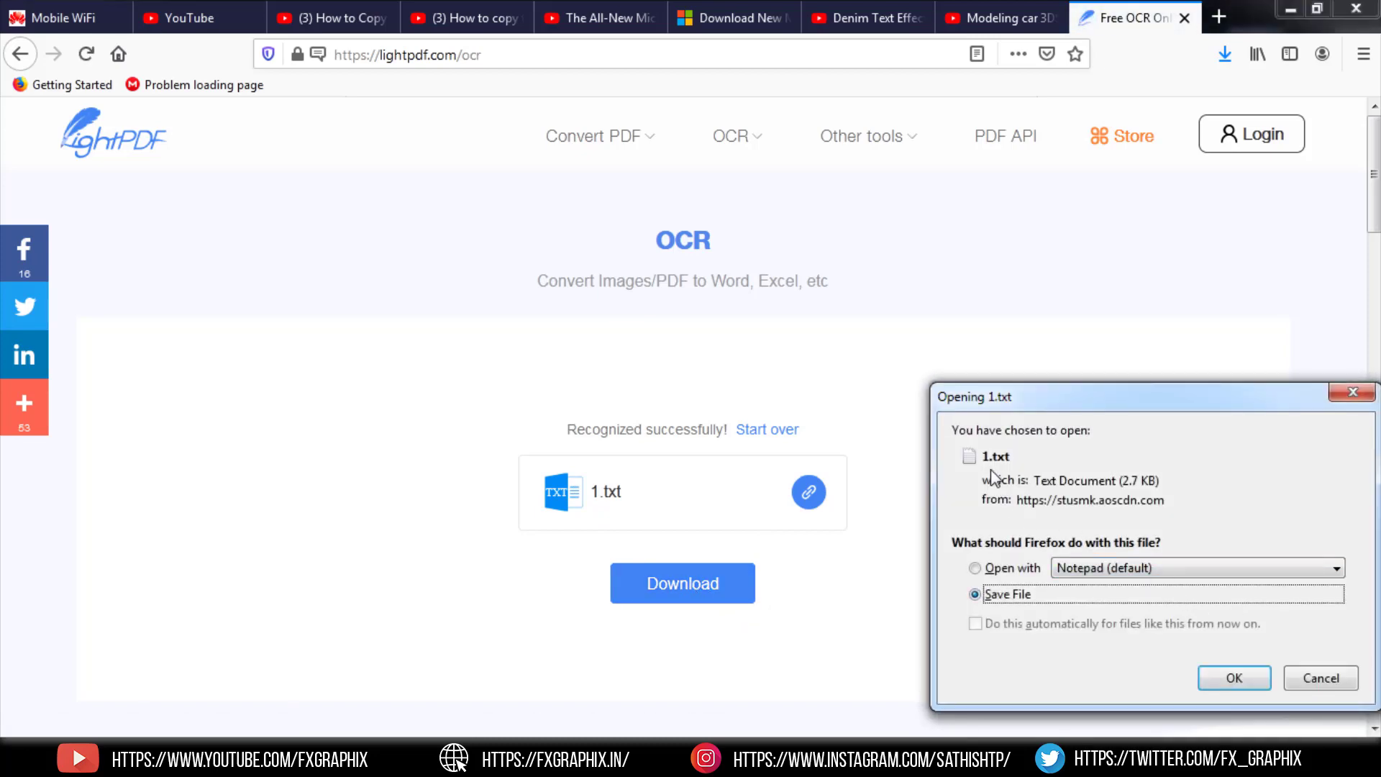
click(1234, 677)
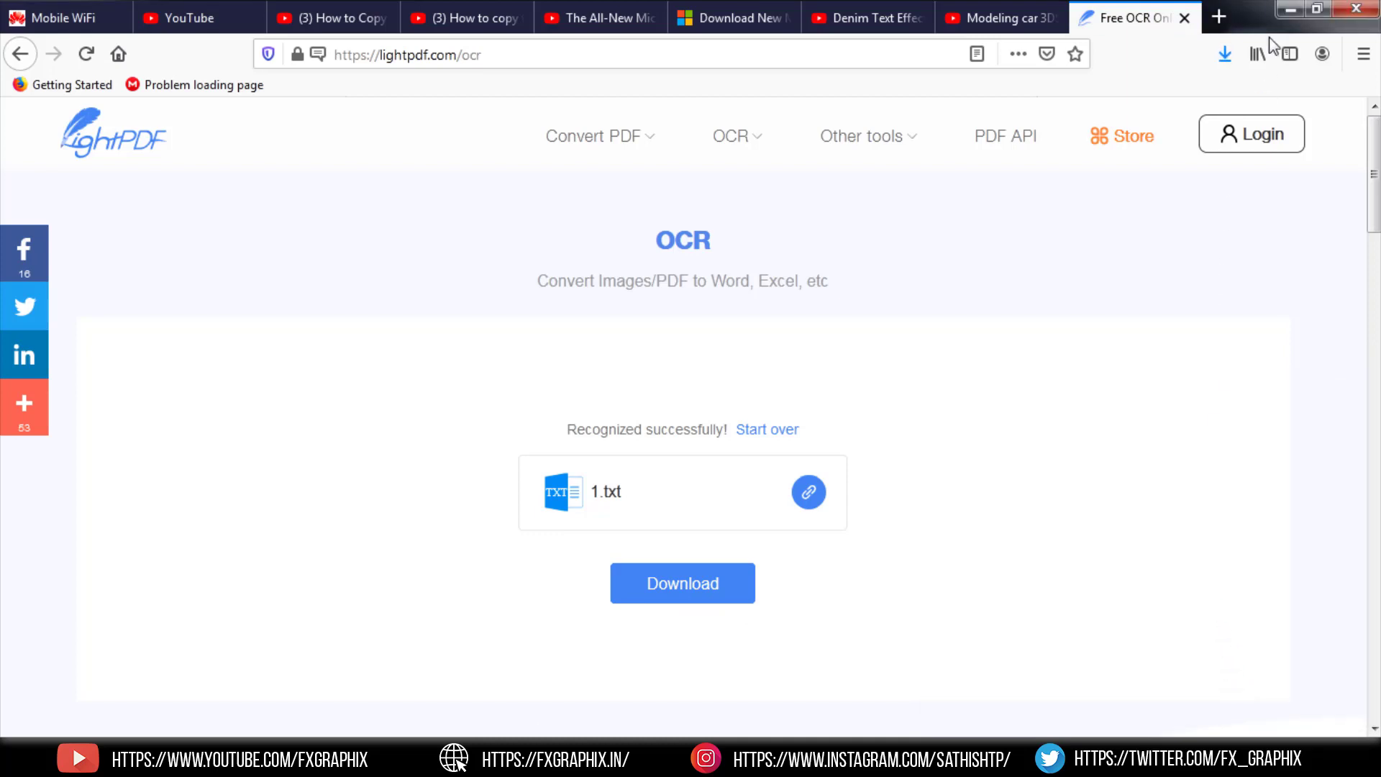
click(1226, 55)
Open 1.txt in Notepad snapped to the left half, then open the JPEG scan 1
click(1232, 113)
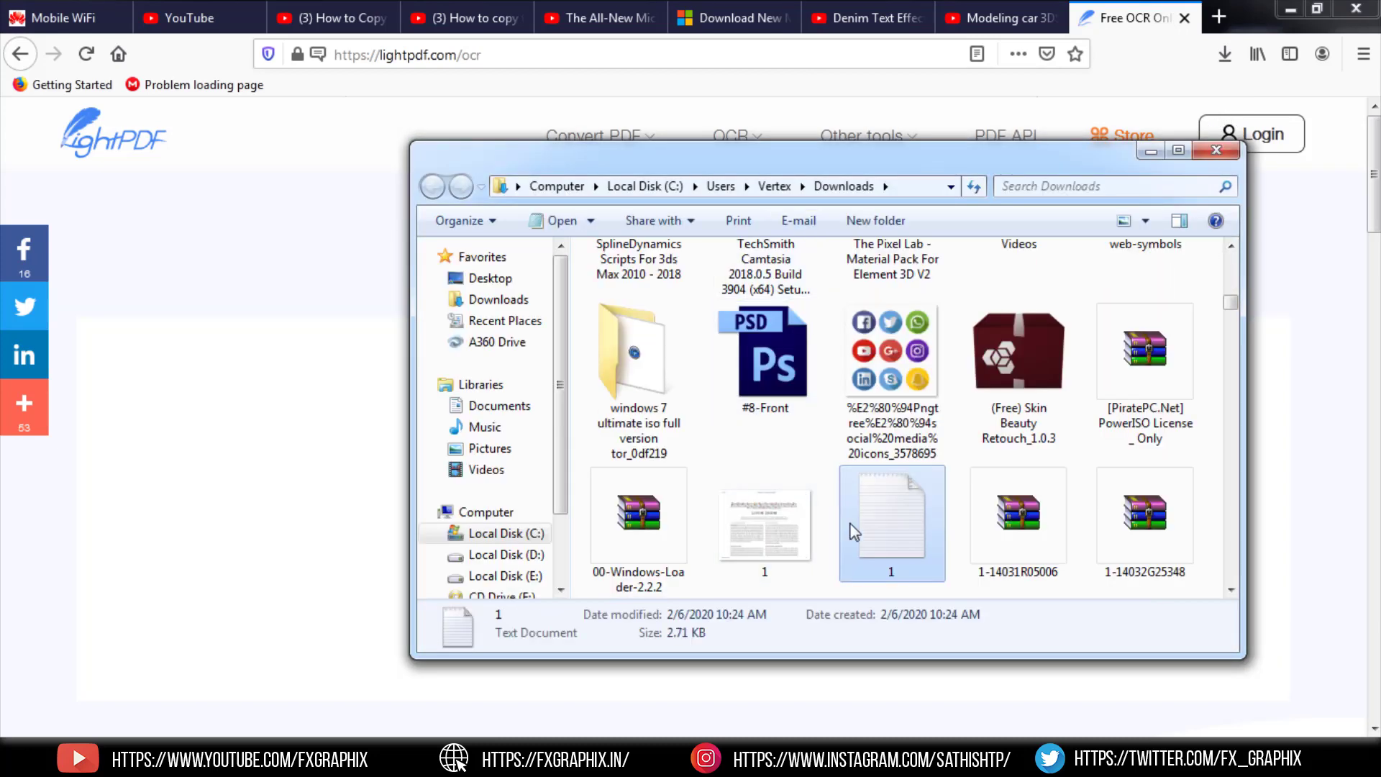
double_click(883, 512)
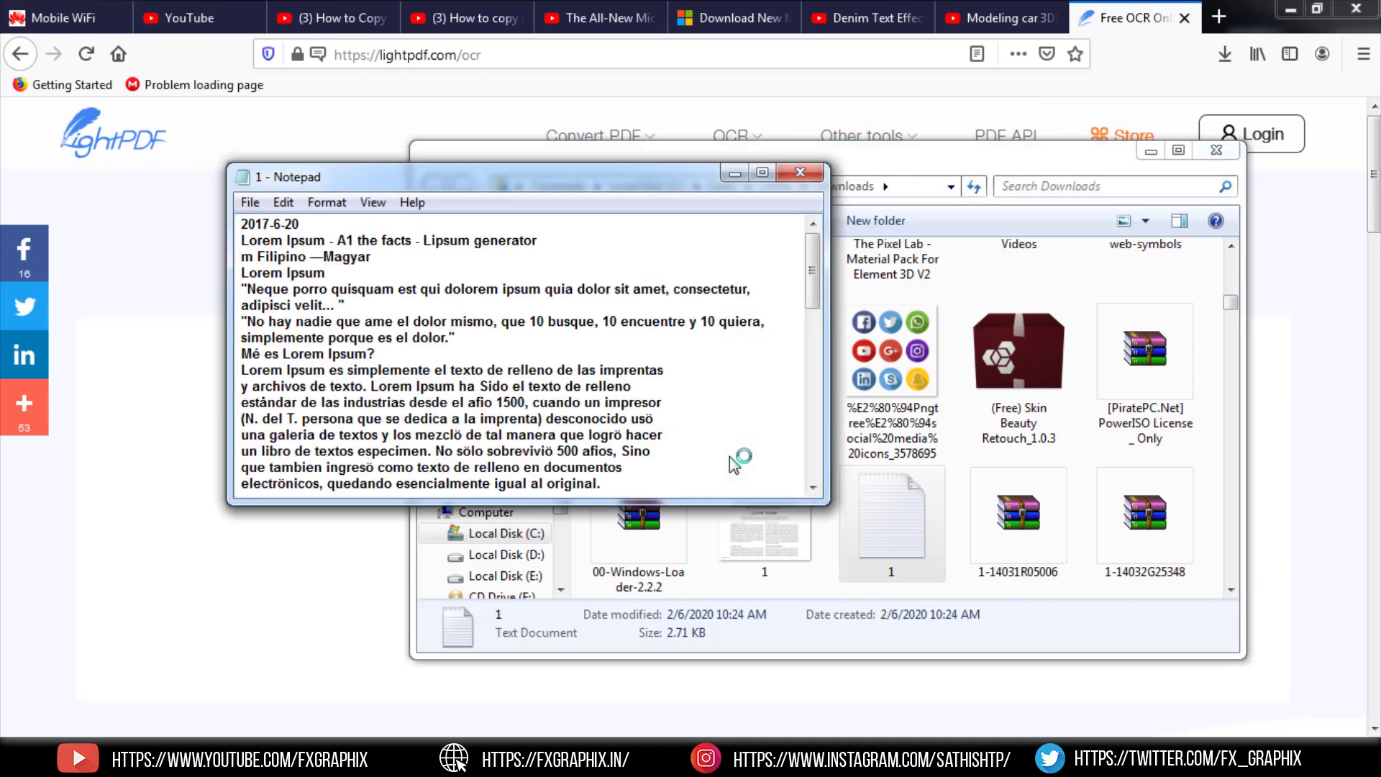
drag(475, 187, 1, 183)
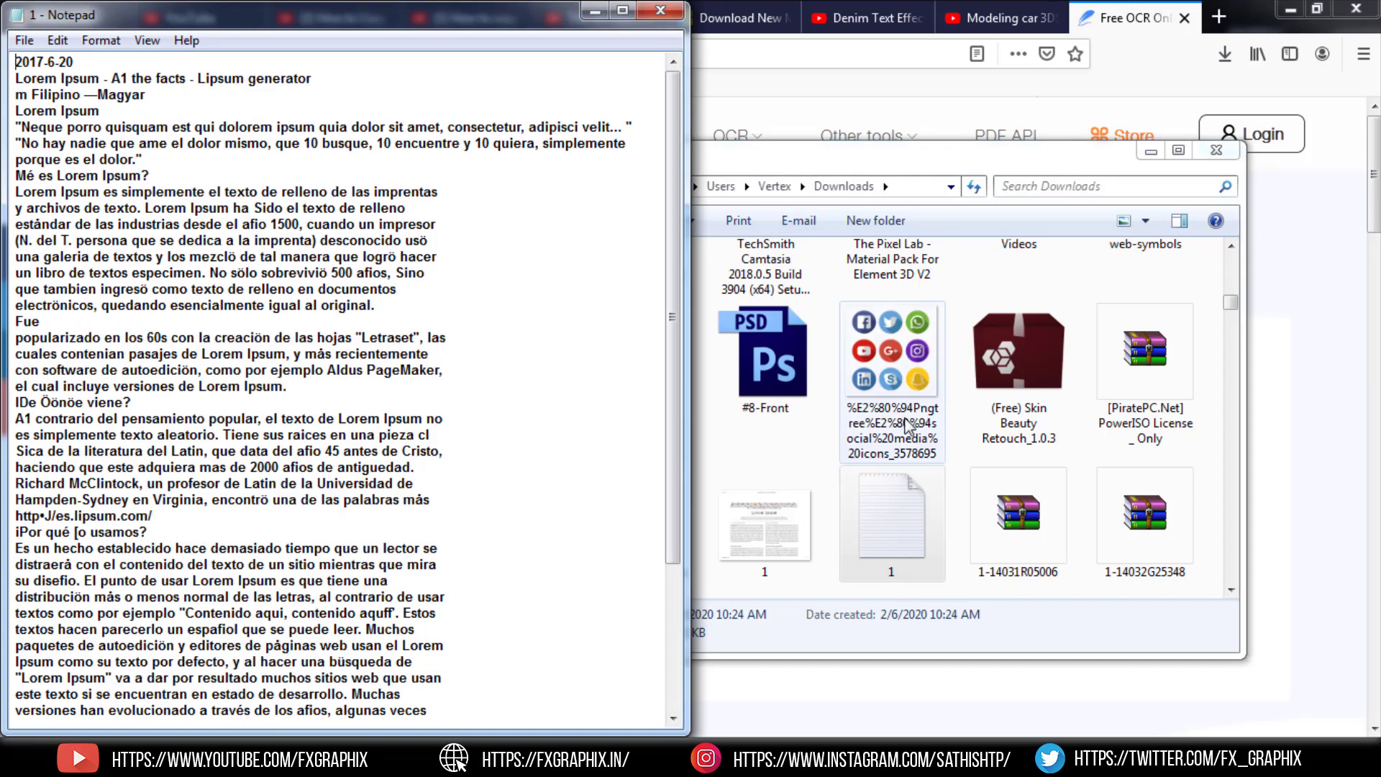
double_click(801, 519)
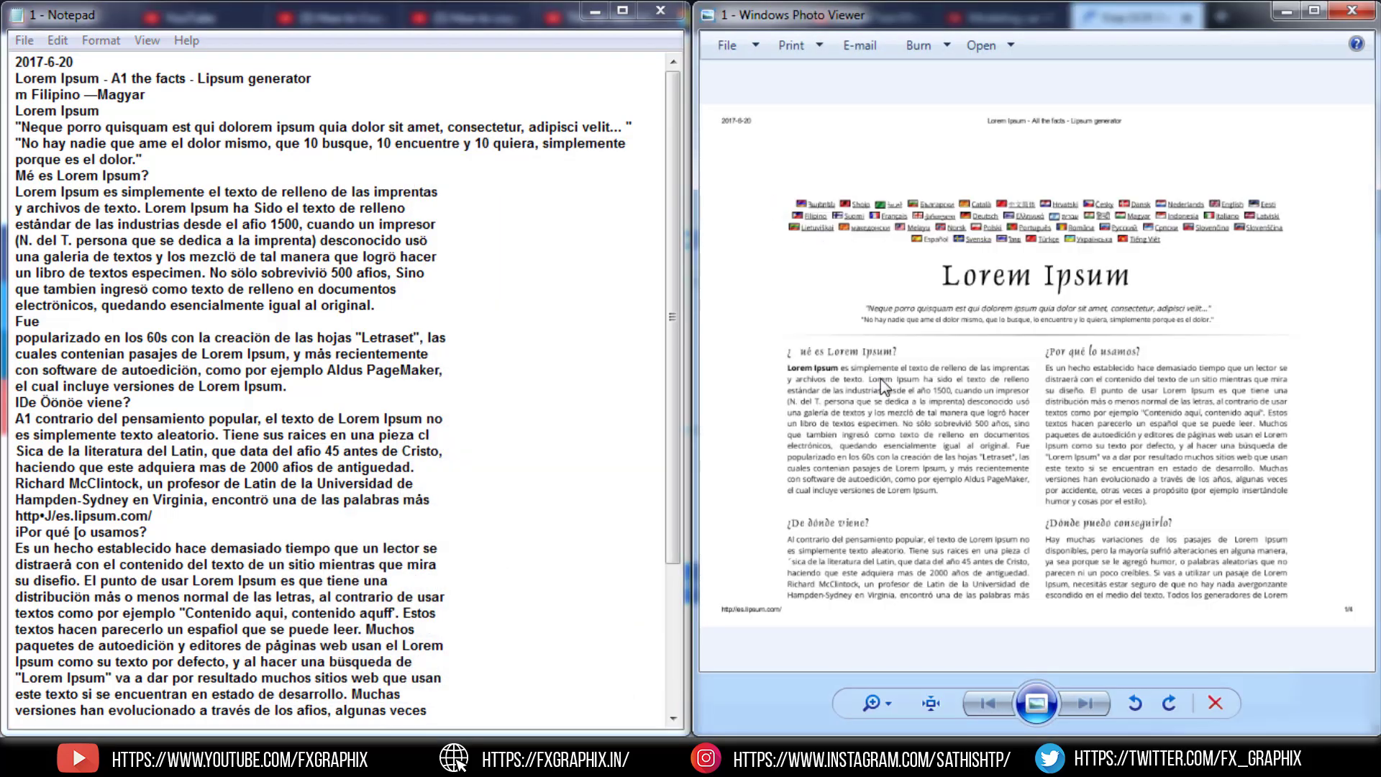
Zoom into the scan and pan it to match Notepad's opening paragraph
scroll(878, 383, up, 3)
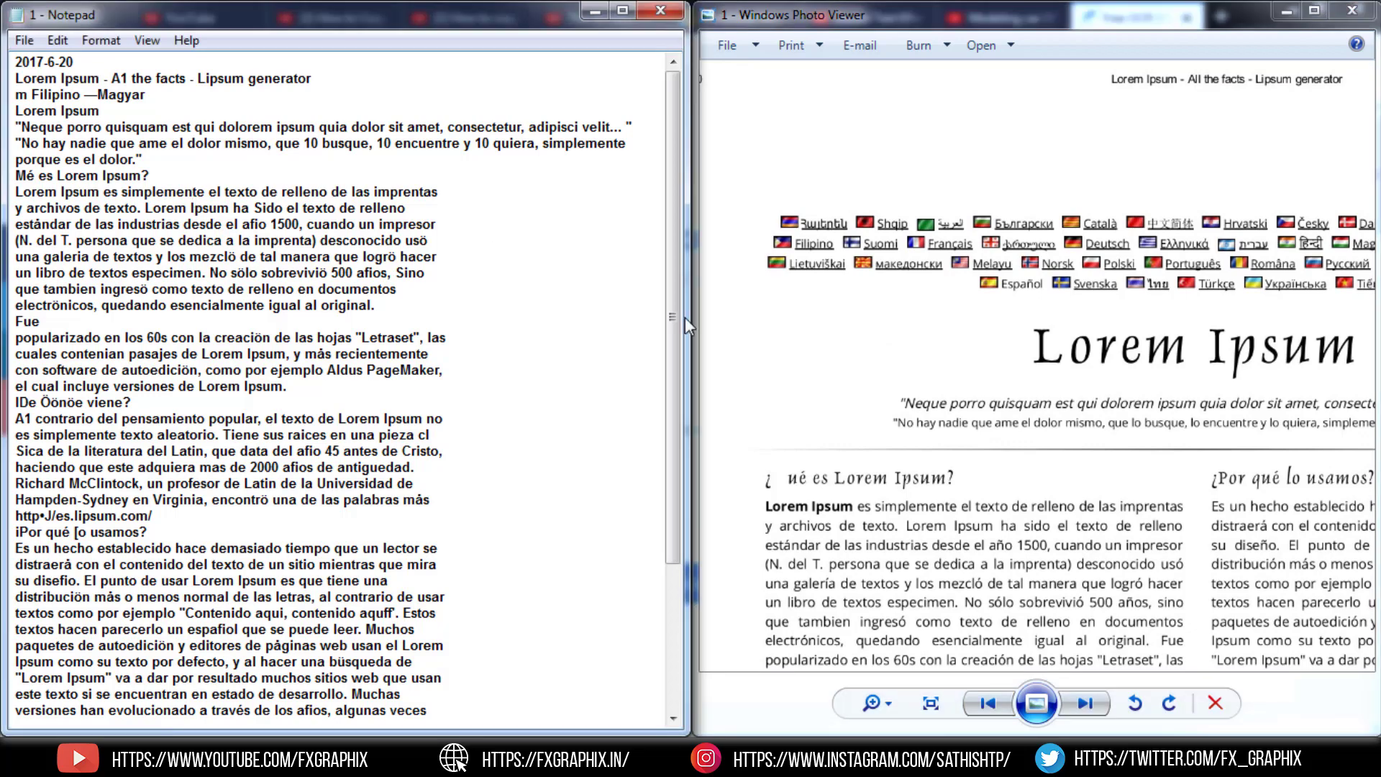
mouse_move(779, 336)
mouse_down()
mouse_move(1007, 547)
mouse_move(1111, 521)
mouse_up()
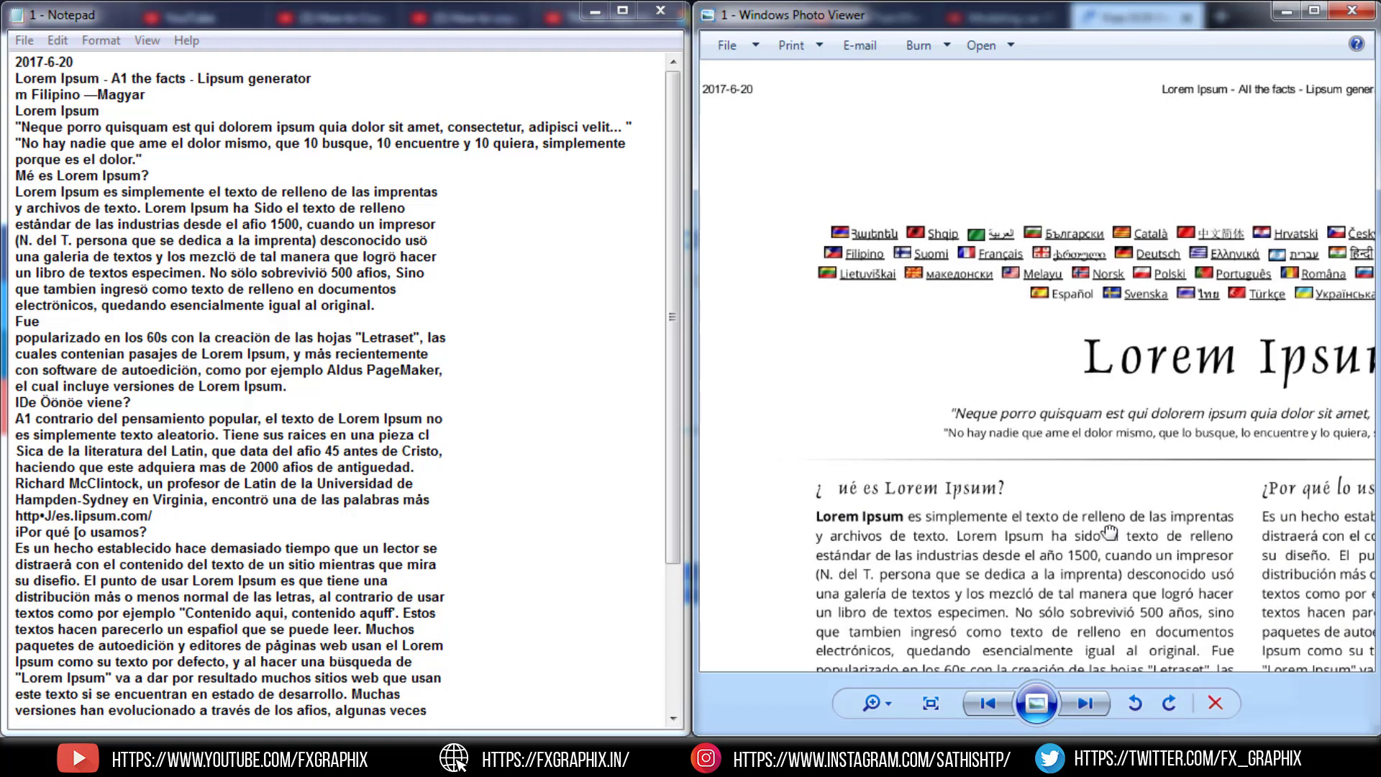
drag(1111, 522, 1132, 454)
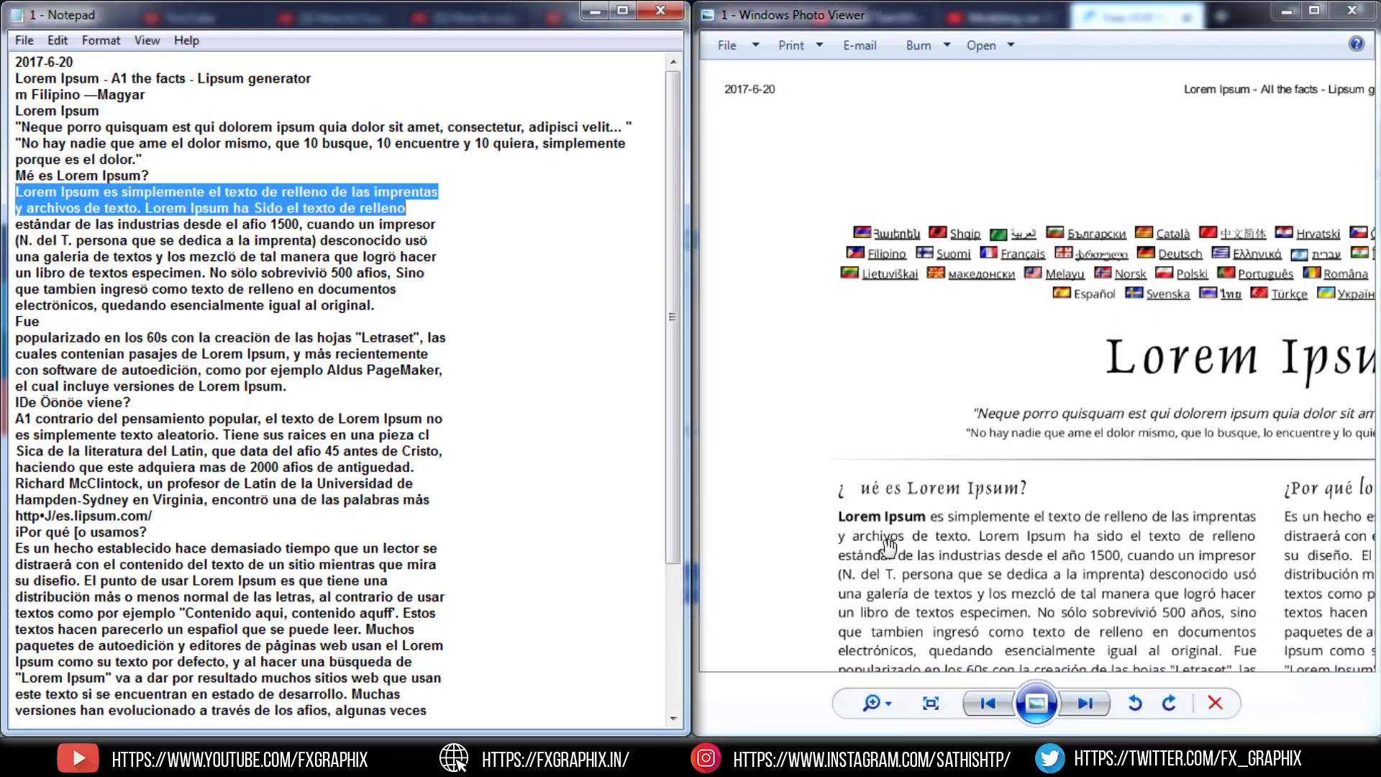